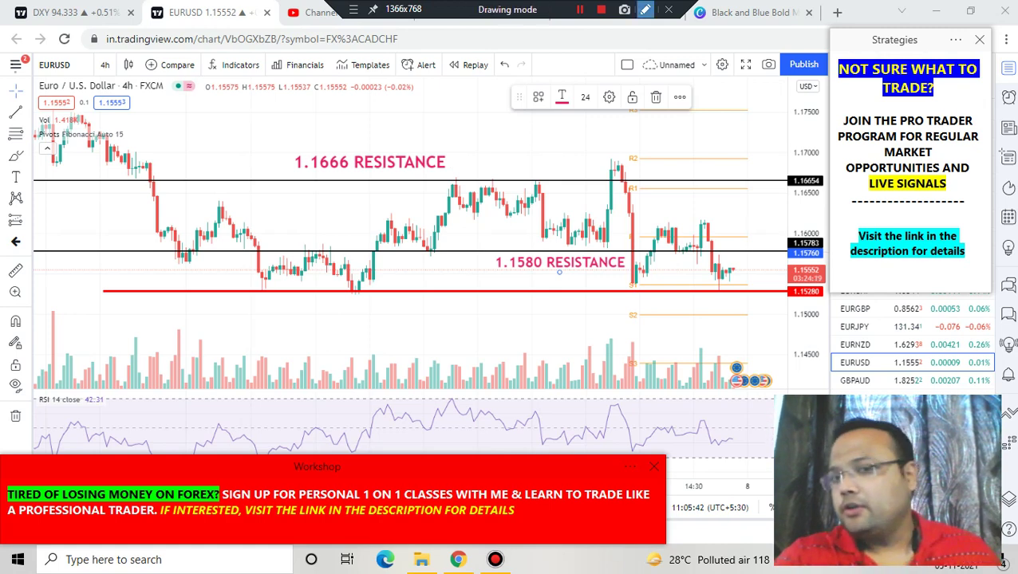
Switch on freehand pen drawing over the EUR/USD 4h chart
left_click(645, 10)
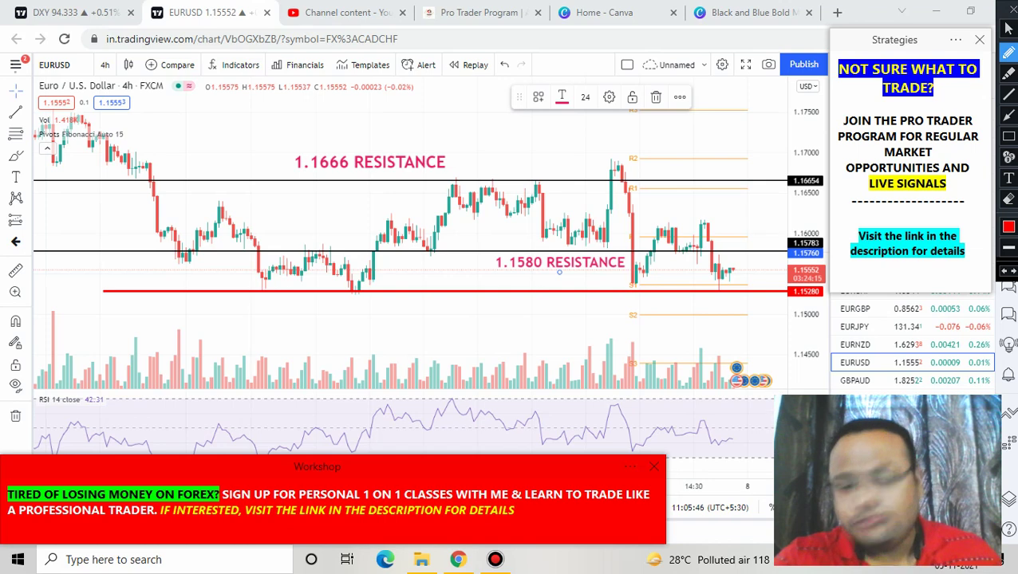
Underline the 1.15280 support line in red and handwrite 1.1528 below it
left_click_drag(624, 287, 723, 292)
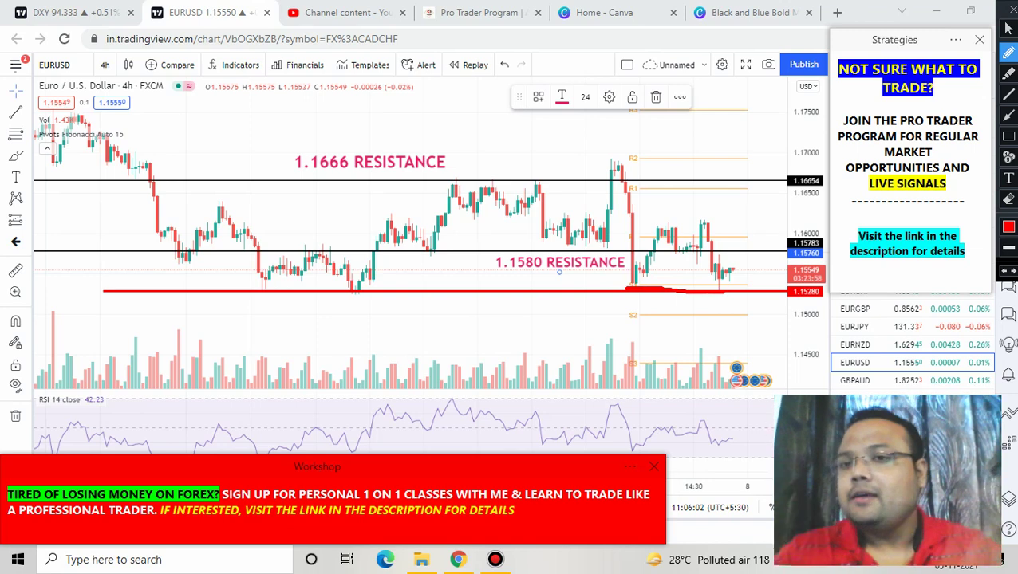
mouse_move(662, 313)
left_mouse_down()
mouse_move(661, 342)
mouse_move(705, 330)
mouse_move(701, 340)
left_mouse_up()
mouse_move(716, 318)
left_mouse_down()
mouse_move(736, 338)
mouse_move(741, 312)
mouse_move(750, 321)
left_mouse_up()
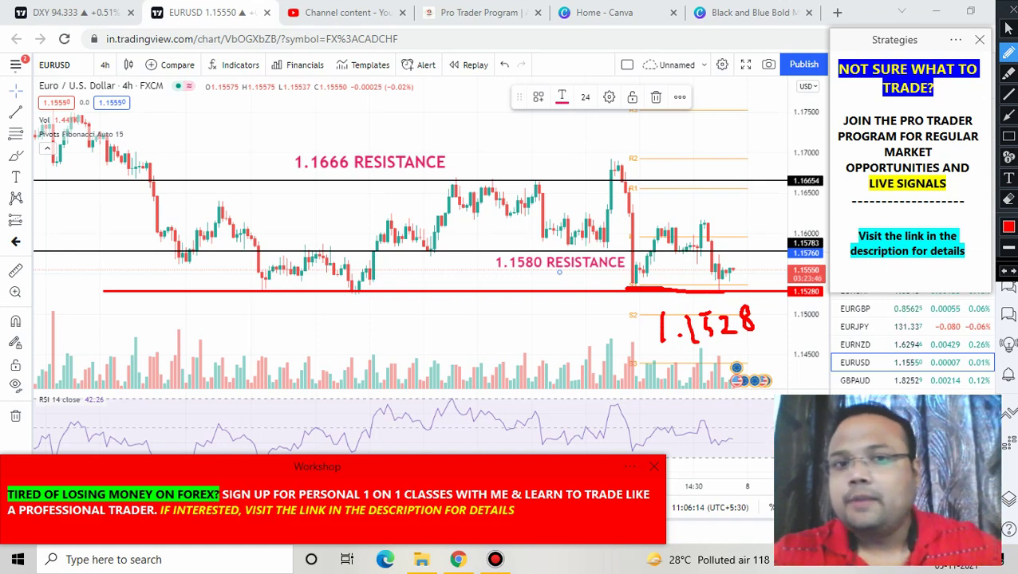
Underline 1.1580, circle a handwritten 1580 near the latest candles, then clear the pen marks
left_click_drag(399, 249, 620, 251)
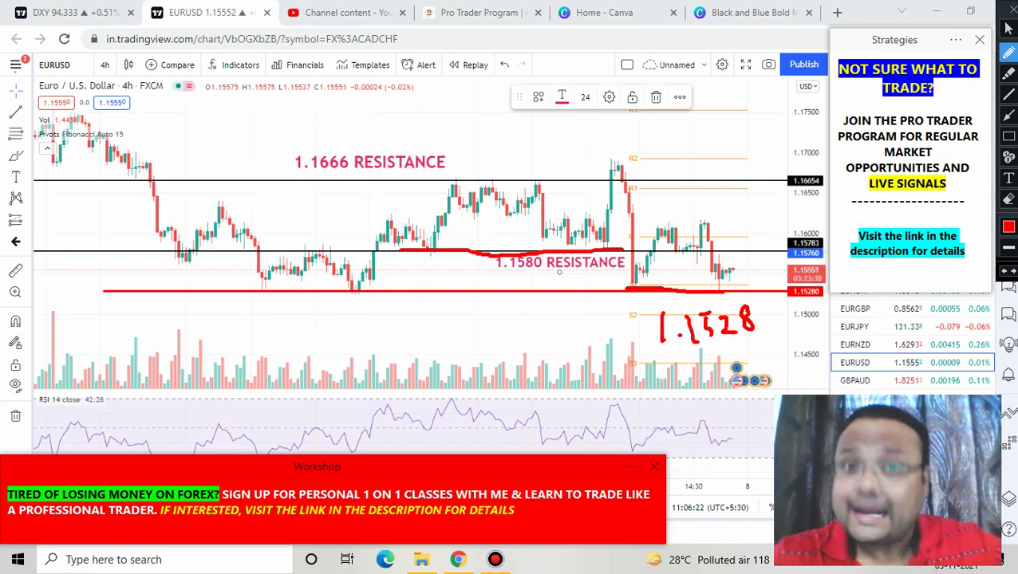
mouse_move(727, 226)
left_mouse_down()
mouse_move(728, 241)
mouse_move(739, 231)
mouse_move(740, 241)
left_mouse_up()
mouse_move(764, 220)
left_mouse_down()
mouse_move(713, 230)
mouse_move(798, 209)
mouse_move(786, 198)
mouse_move(784, 223)
left_mouse_up()
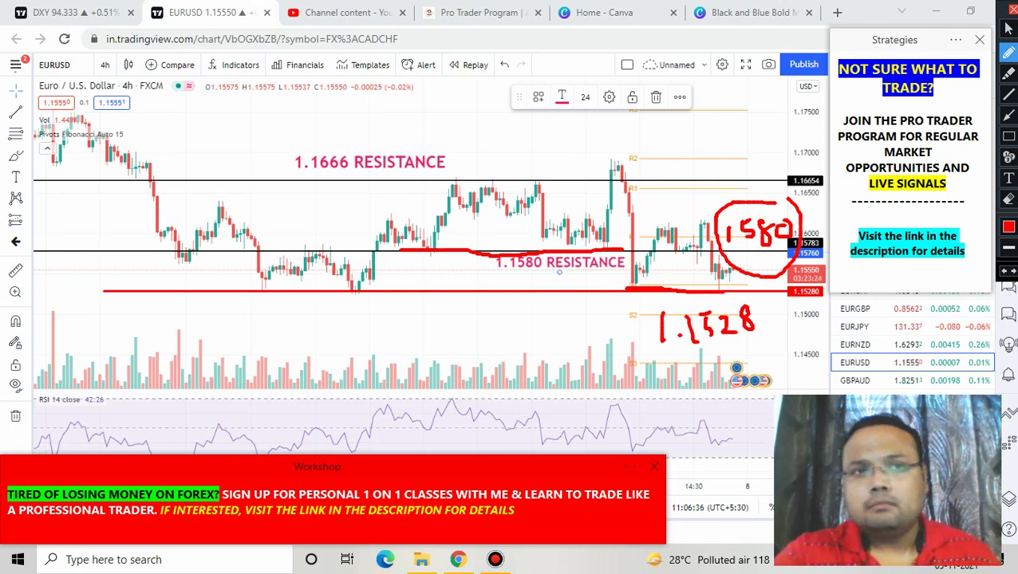
key("Escape")
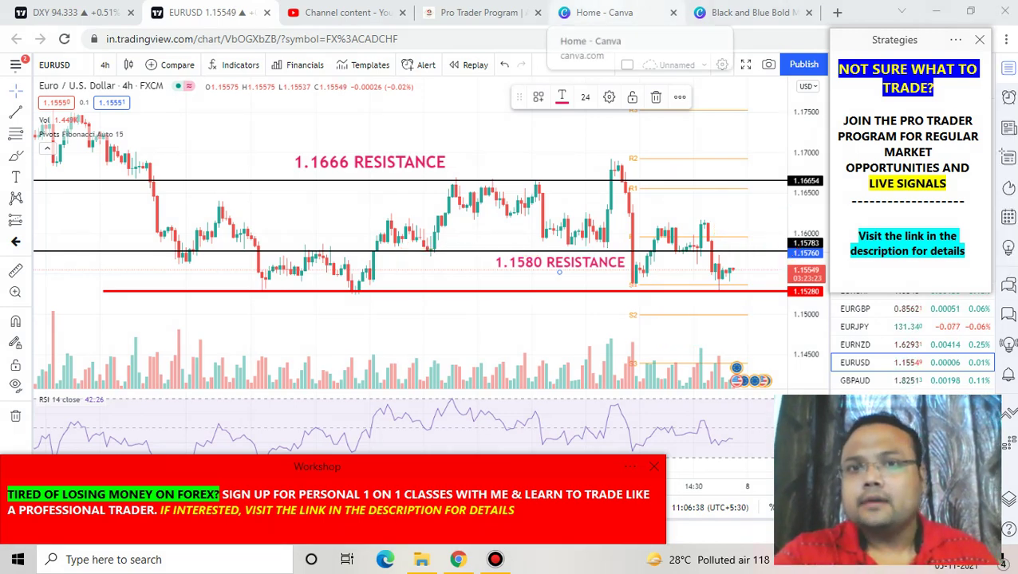
Turn the pen back on and write a circled NFP note below the support line
left_click(645, 9)
mouse_move(339, 314)
left_mouse_down()
mouse_move(347, 372)
mouse_move(379, 379)
mouse_move(382, 326)
left_mouse_up()
mouse_move(405, 317)
left_mouse_down()
mouse_move(416, 382)
mouse_move(432, 305)
left_mouse_up()
left_click_drag(413, 358, 423, 354)
mouse_move(456, 313)
left_mouse_down()
mouse_move(461, 381)
mouse_move(488, 297)
mouse_move(462, 318)
left_mouse_up()
mouse_move(319, 265)
left_mouse_down()
mouse_move(544, 235)
mouse_move(477, 421)
mouse_move(501, 229)
mouse_move(493, 227)
left_mouse_up()
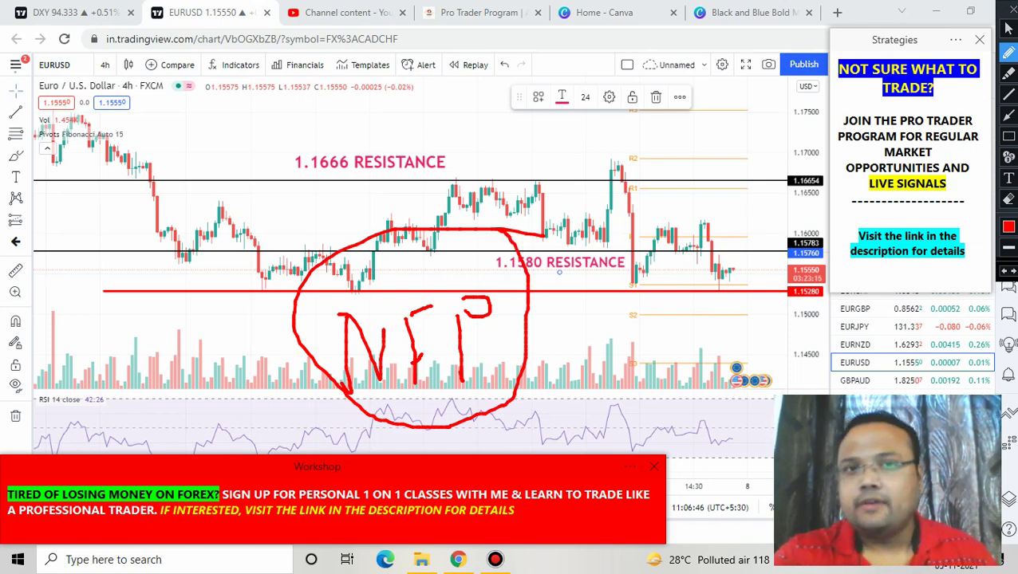
Draw arrows around 1.1666 RESISTANCE and the recent spike, clear them, and switch to DXY
left_click_drag(217, 141, 211, 231)
mouse_move(183, 163)
left_mouse_down()
mouse_move(222, 120)
mouse_move(248, 155)
left_mouse_up()
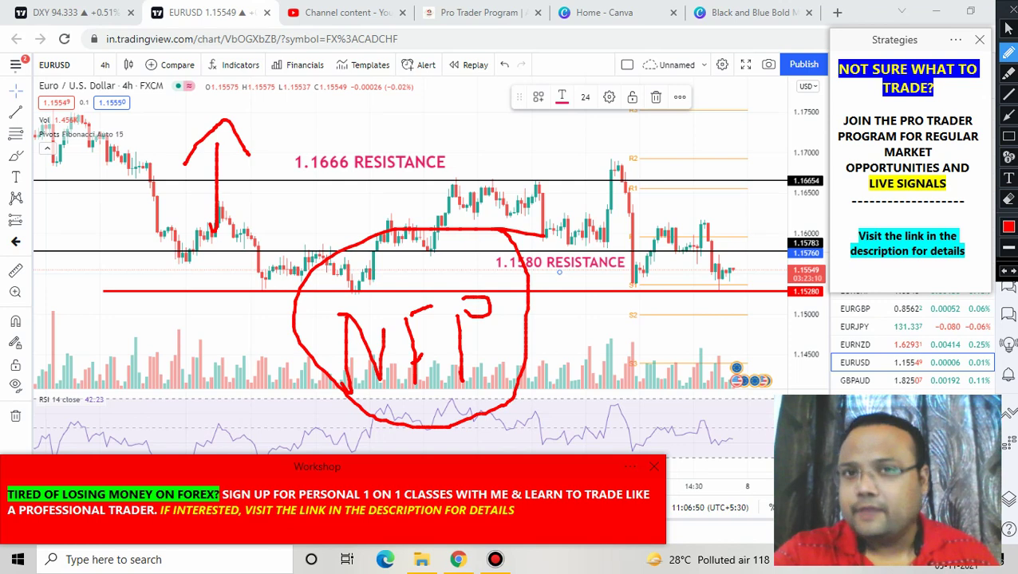
left_click_drag(311, 111, 321, 209)
left_click_drag(287, 165, 321, 210)
left_click_drag(321, 210, 333, 174)
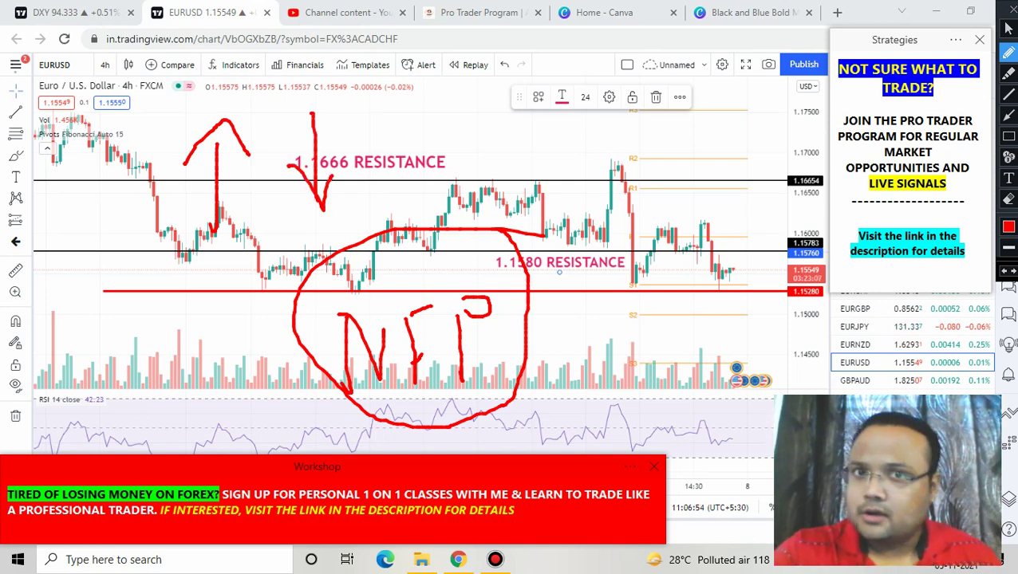
left_click_drag(592, 112, 634, 238)
left_click_drag(546, 172, 653, 169)
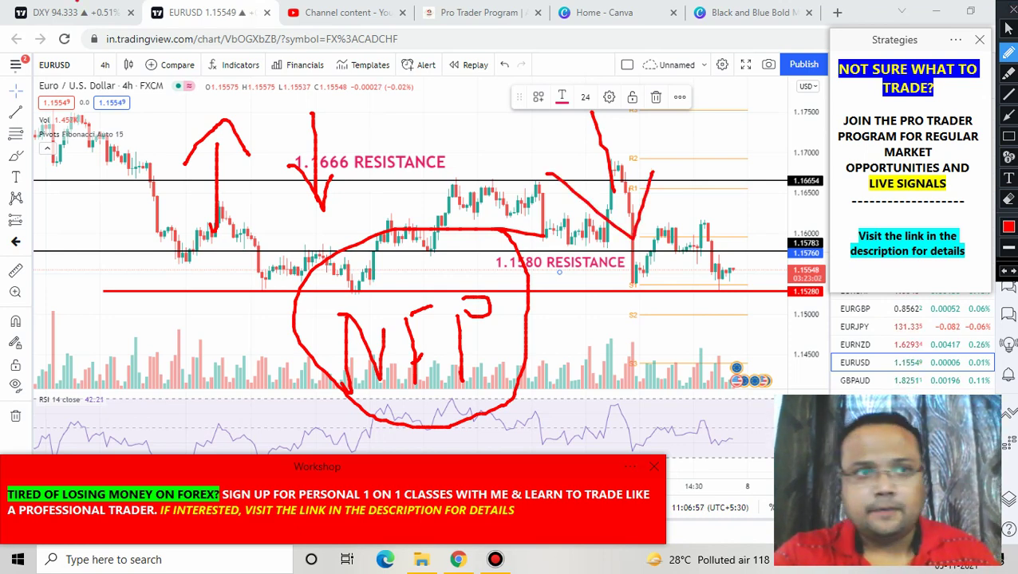
key("Escape")
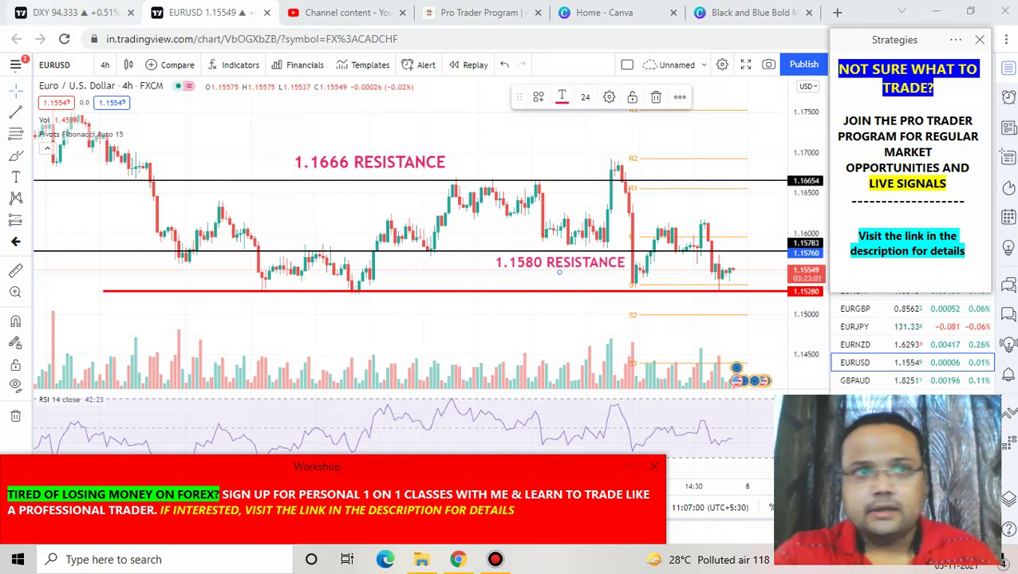
key("ctrl+1")
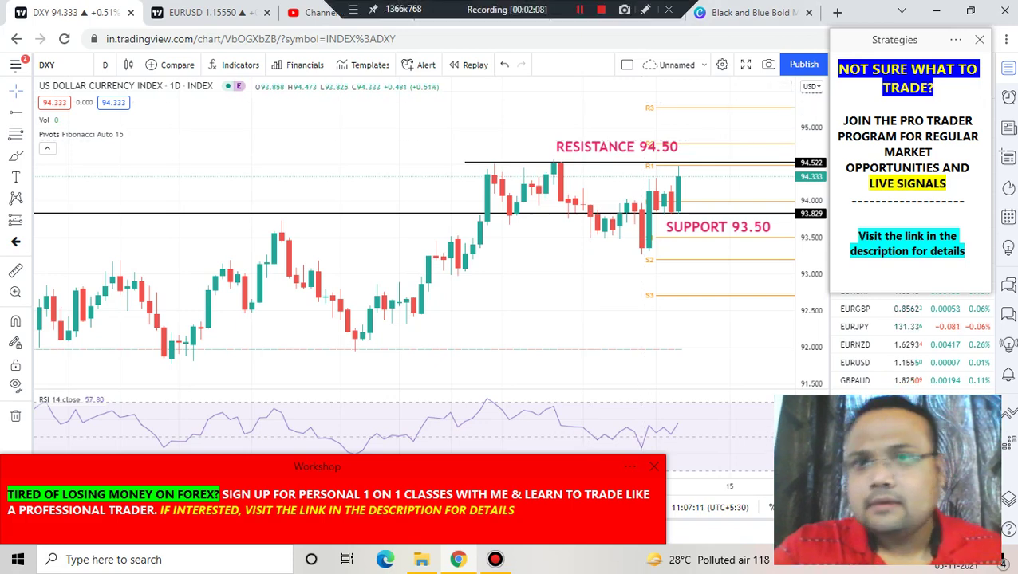
Draw DXY arrows past resistance 94.50 and through support 93.50, clear them, and return to EUR/USD
left_click(644, 9)
mouse_move(692, 174)
left_mouse_down()
mouse_move(692, 192)
mouse_move(689, 122)
mouse_move(711, 152)
left_mouse_up()
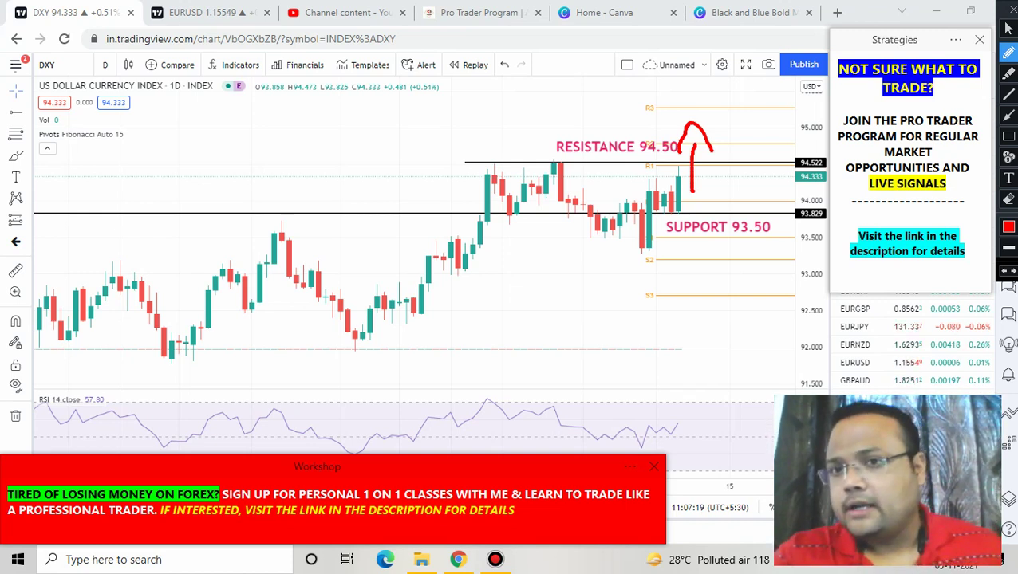
mouse_move(715, 195)
left_mouse_down()
mouse_move(708, 263)
mouse_move(745, 226)
left_mouse_up()
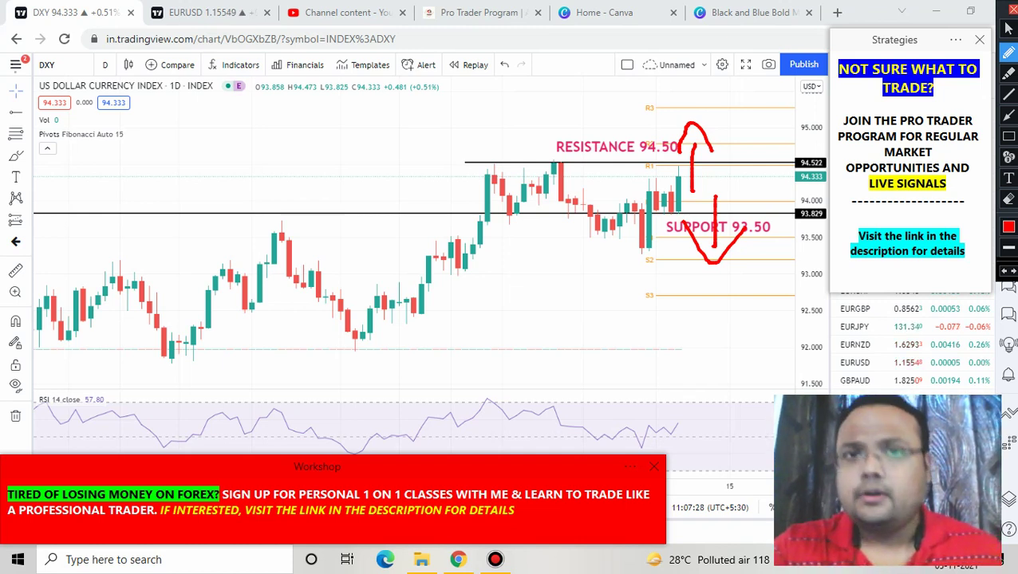
key("Escape")
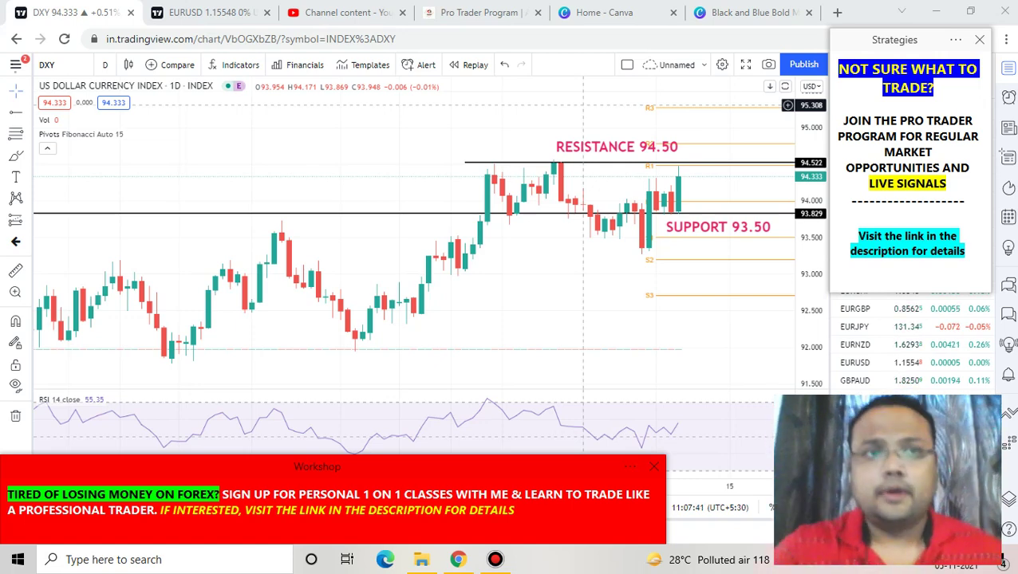
left_click(208, 12)
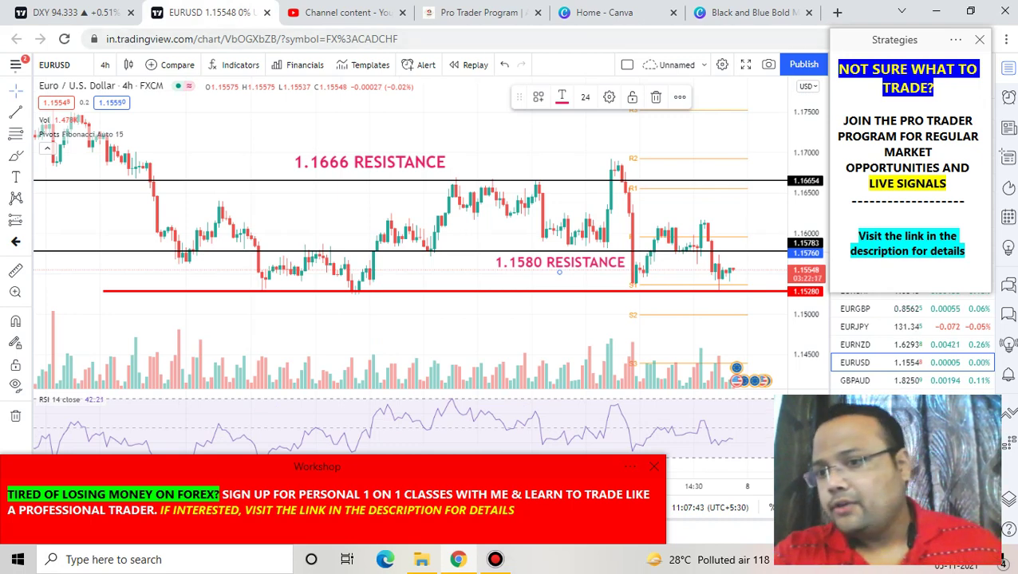
Switch on screen drawing with Ctrl+Alt+D and set the pen colour to black
scroll(559, 272, "up", 2)
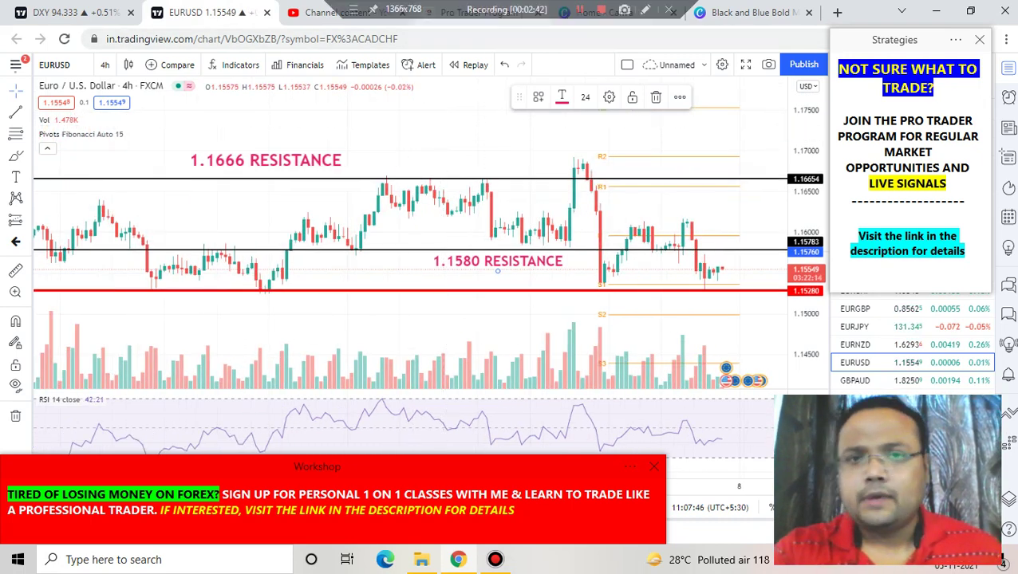
key("ctrl+alt+d")
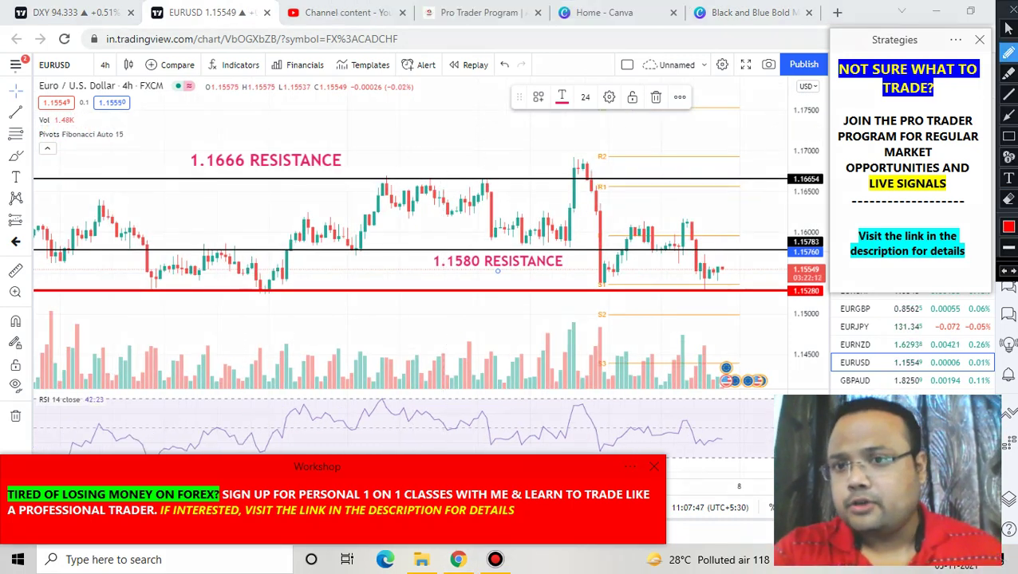
left_click(1008, 226)
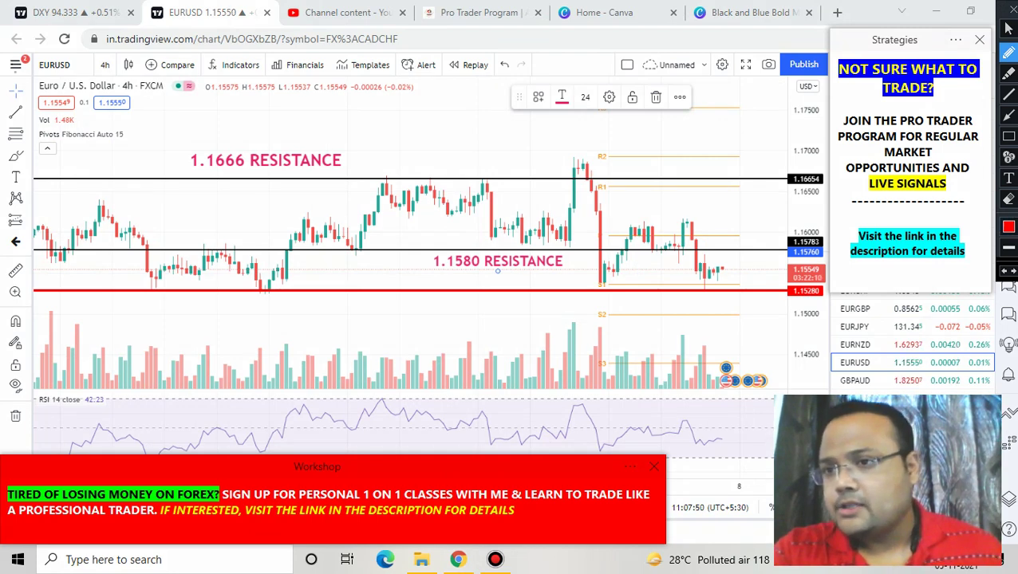
left_click(864, 144)
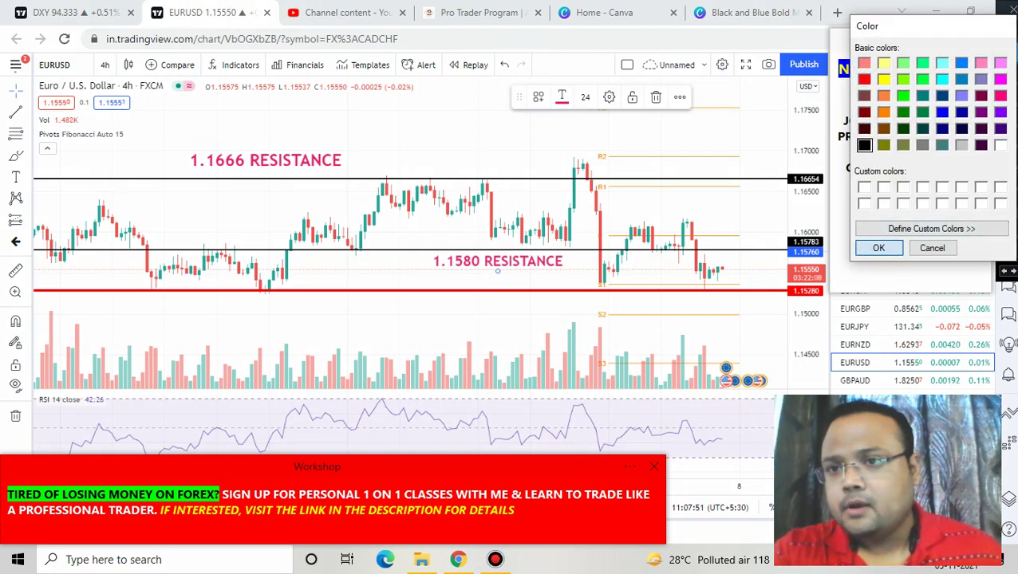
left_click(878, 248)
Draw a dash and check mark by the latest candles, then handwrite and circle 1.1528
left_click_drag(719, 268, 741, 268)
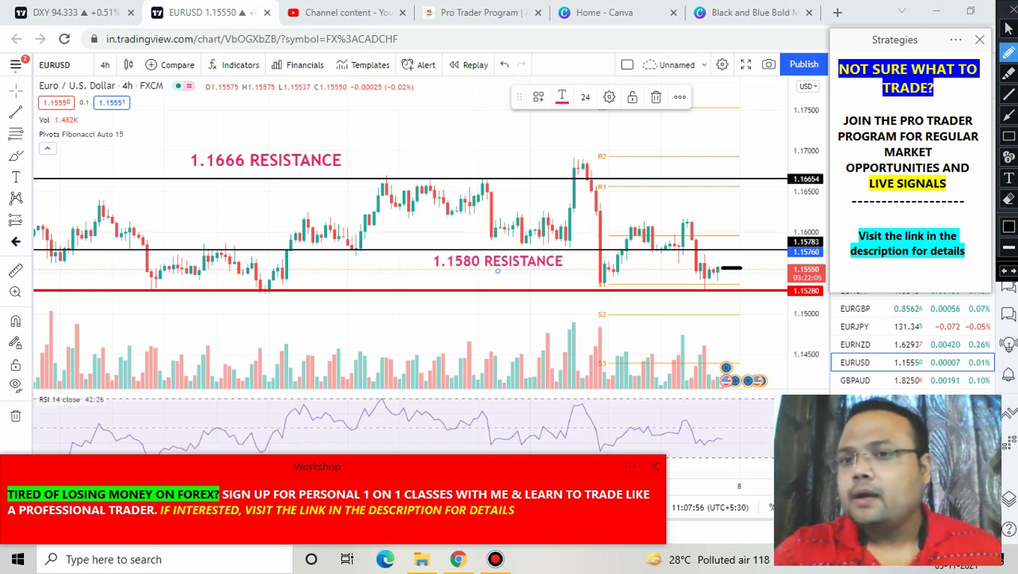
left_click_drag(727, 278, 760, 260)
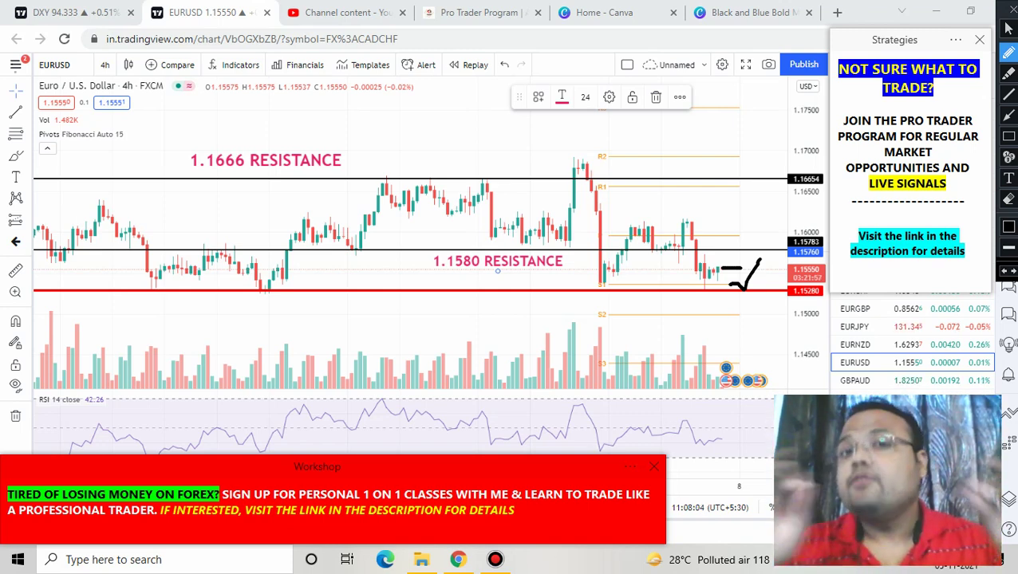
left_click_drag(650, 312, 652, 349)
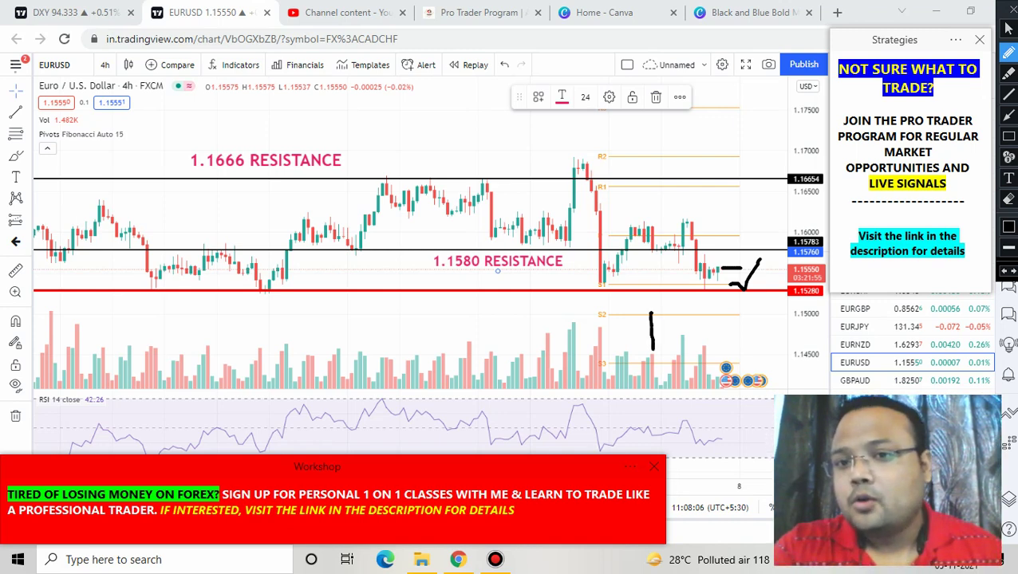
mouse_move(691, 305)
left_mouse_down()
mouse_move(692, 343)
mouse_move(732, 343)
left_mouse_up()
left_click_drag(753, 308, 780, 335)
mouse_move(778, 274)
left_mouse_down()
mouse_move(737, 425)
mouse_move(793, 269)
left_mouse_up()
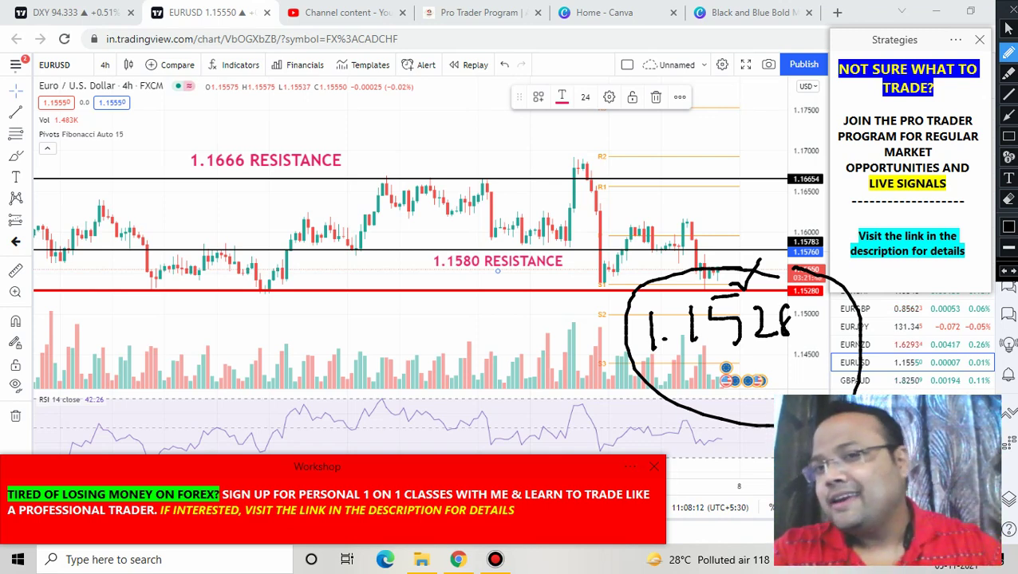
mouse_move(717, 264)
left_mouse_down()
mouse_move(720, 251)
mouse_move(750, 266)
left_mouse_up()
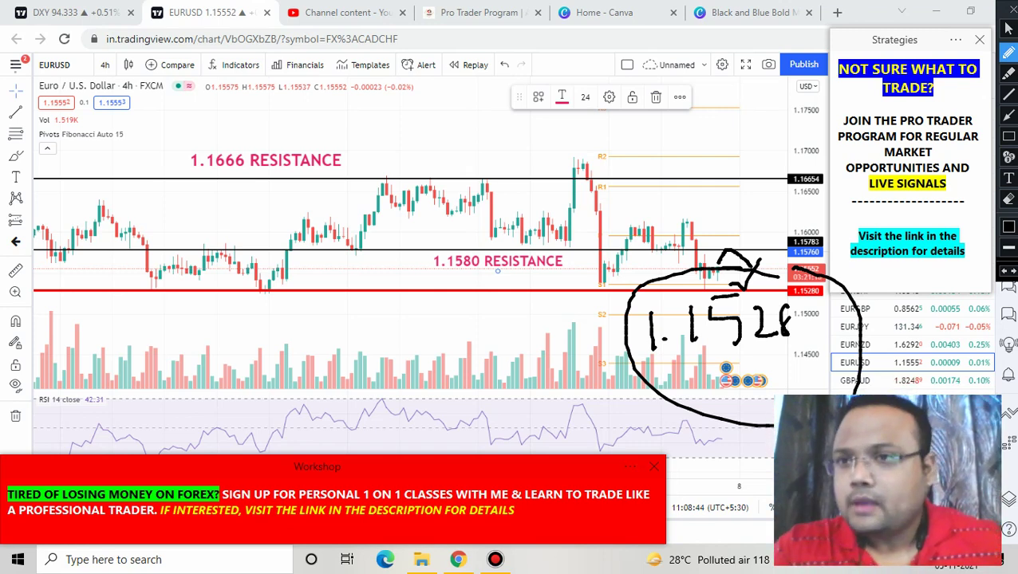
Clear the pen marks, draw and erase a circle under the latest candles, then go to Pro Trader Program
left_click(1009, 9)
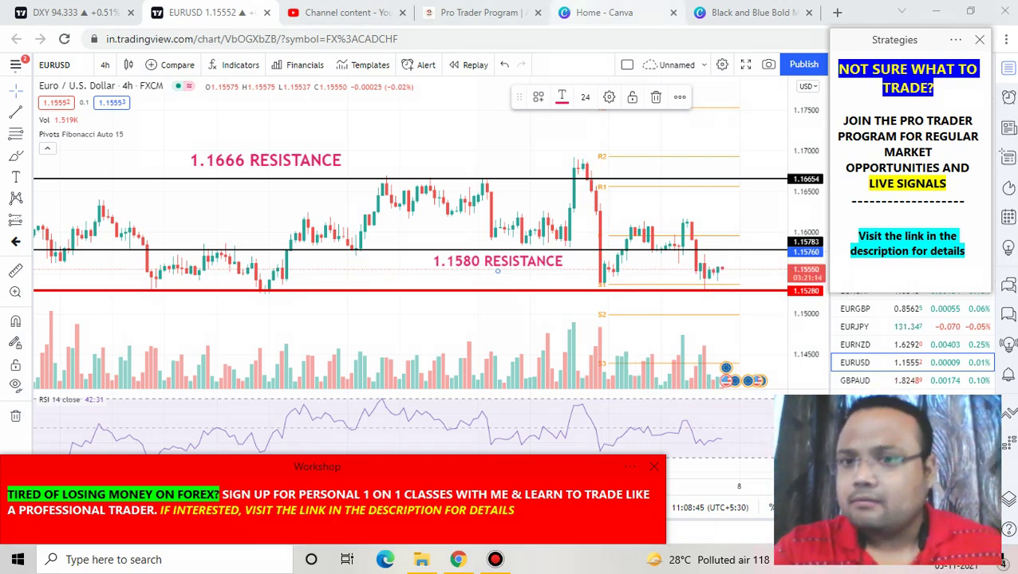
left_click(645, 9)
mouse_move(721, 276)
left_mouse_down()
mouse_move(730, 287)
mouse_move(758, 271)
mouse_move(746, 317)
mouse_move(728, 325)
mouse_move(762, 280)
left_mouse_up()
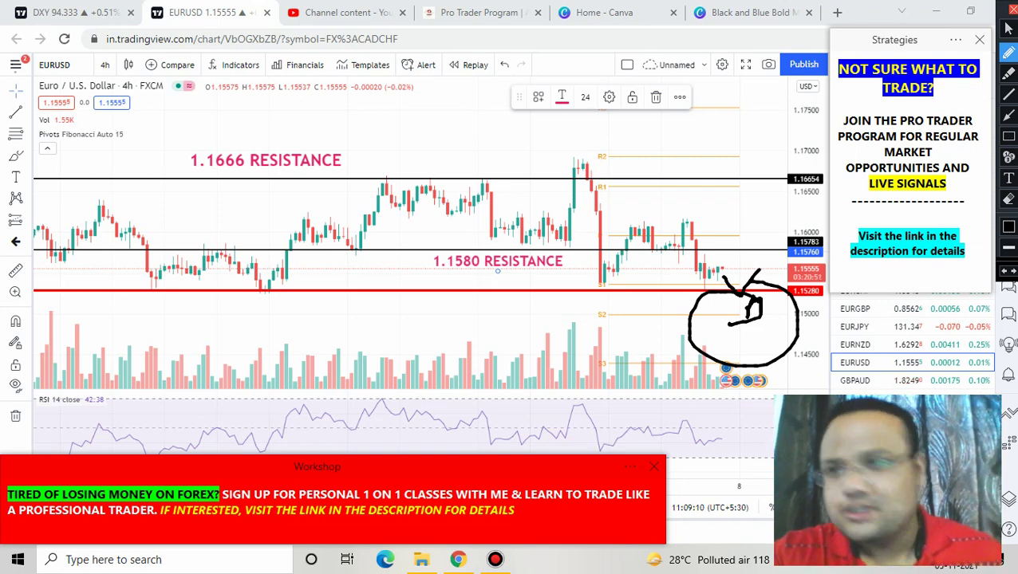
key("Escape")
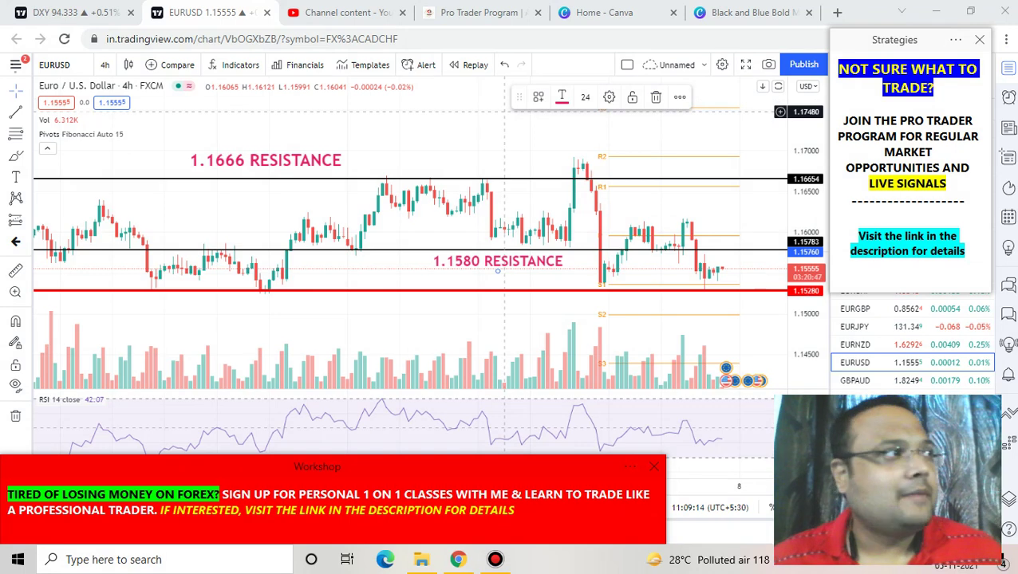
left_click(479, 12)
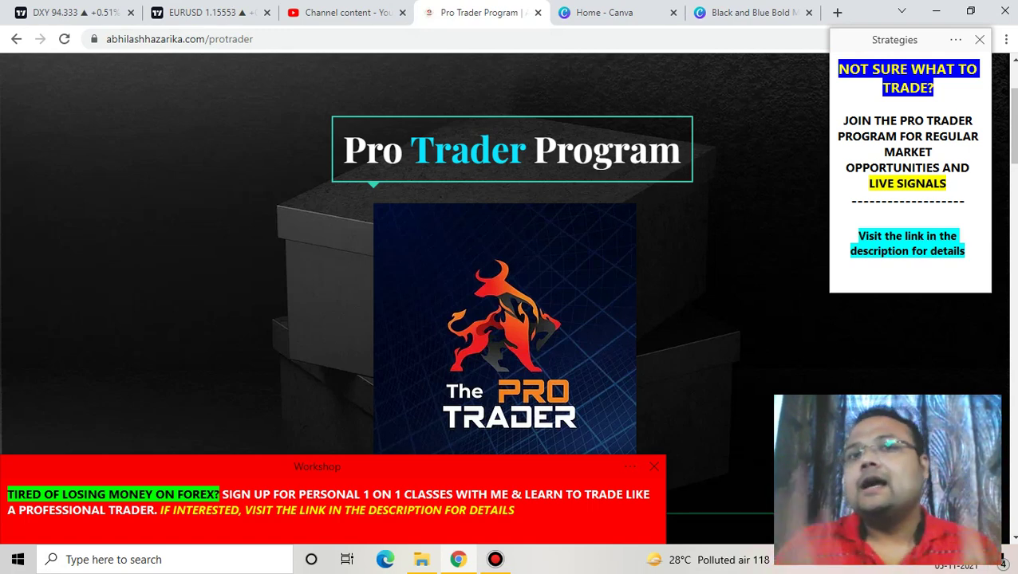
Scroll up to the site header, then down to the 9 Reasons To Join section
scroll(415, 256, "up", 2)
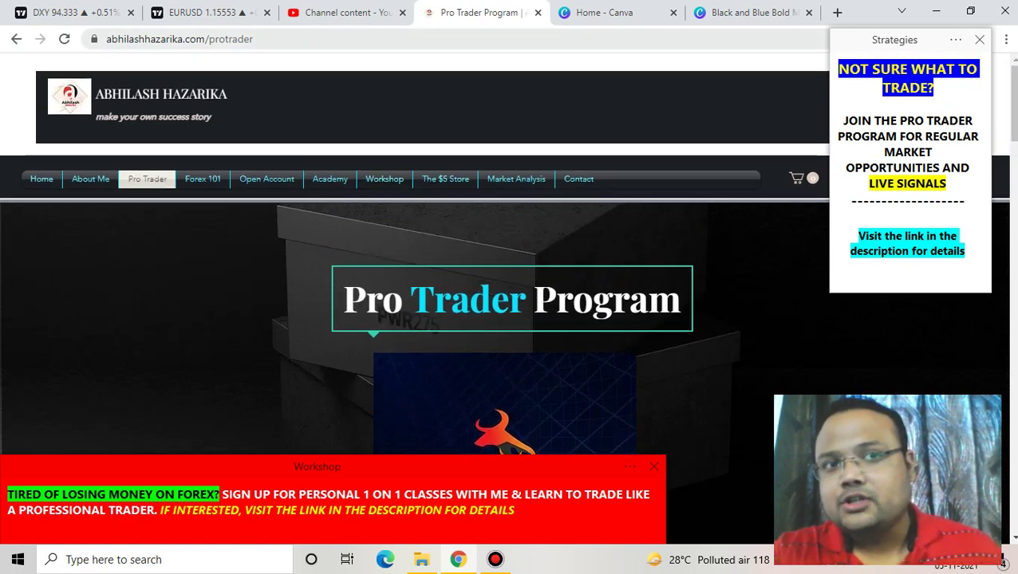
scroll(415, 287, "down", 8)
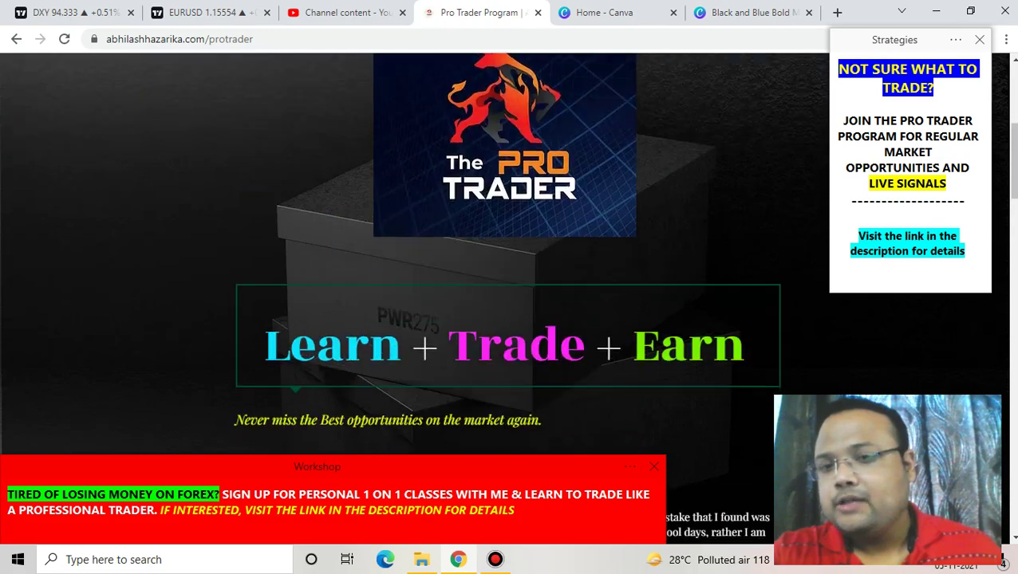
scroll(415, 287, "down", 5)
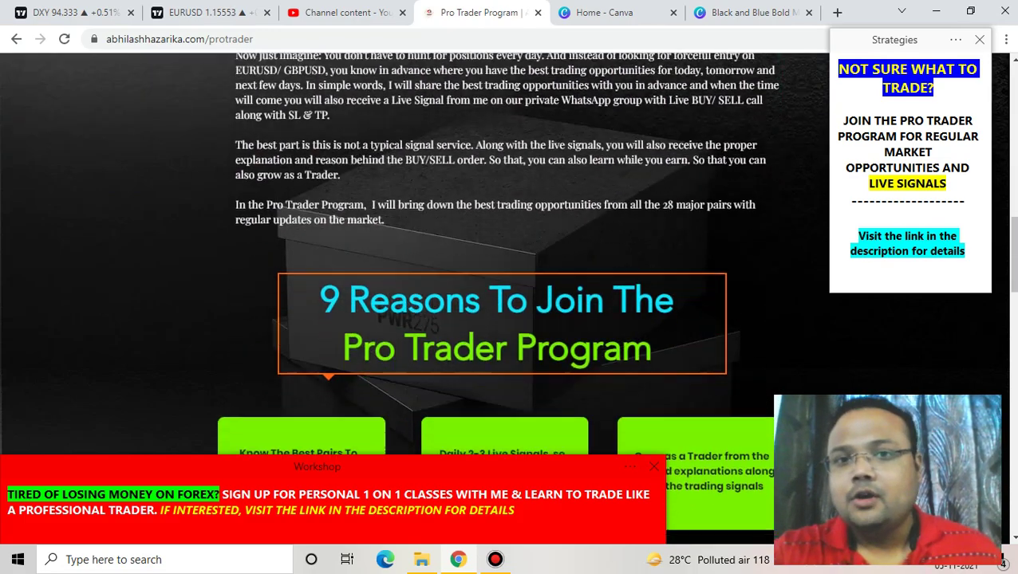